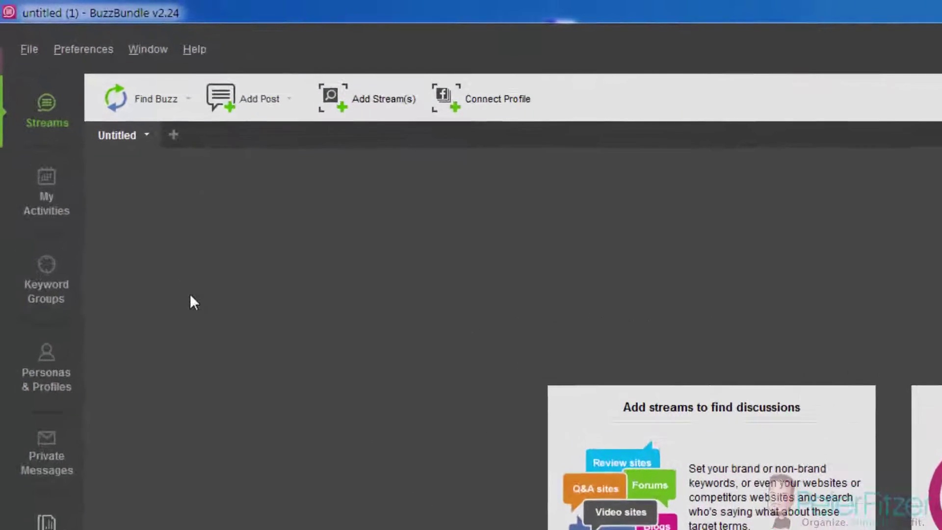
Step: In a new project, add streams for love/i need/you need/want/have/buy this shirt, my favorite shirt, shirt so bad, favourite shirt and favorite shirt
left_click(33, 55)
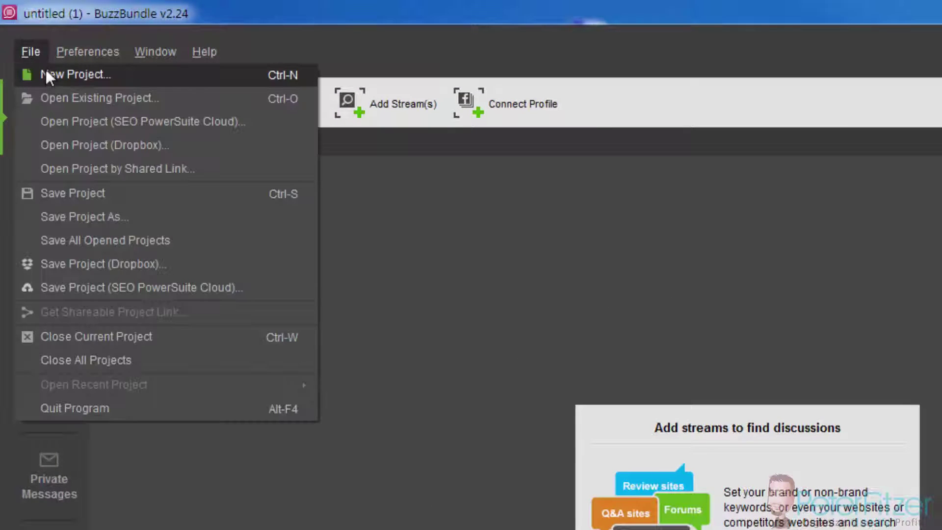
left_click(46, 72)
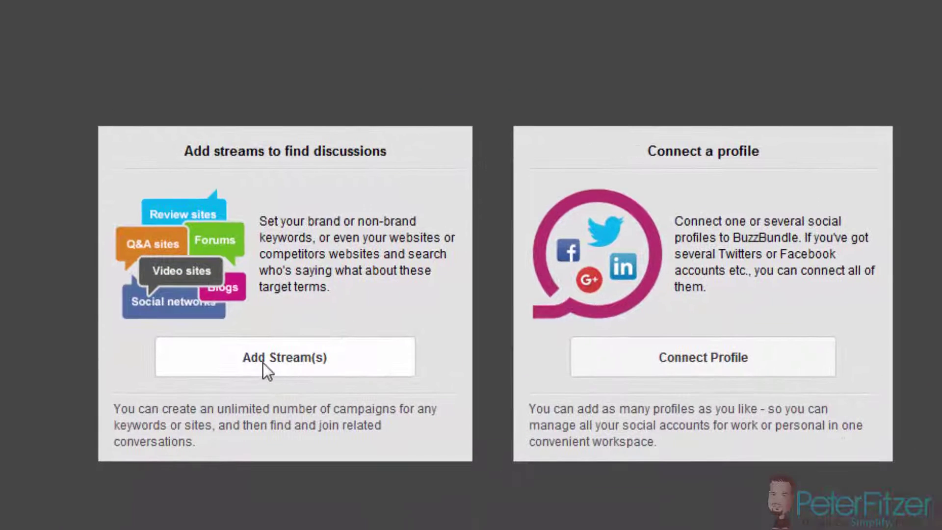
left_click(263, 363)
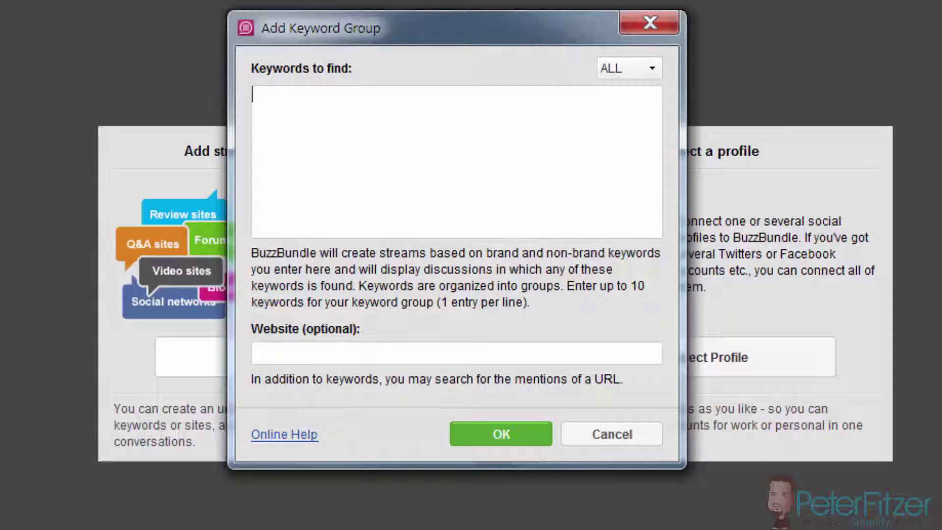
left_click(383, 158)
type("love this shirt i need this shirt you need this shirt want this shirt have this shirt buy this shirt my favorite shirt shirt so bad favourite shirt favorite shirt")
scroll(456, 197, "up", 1)
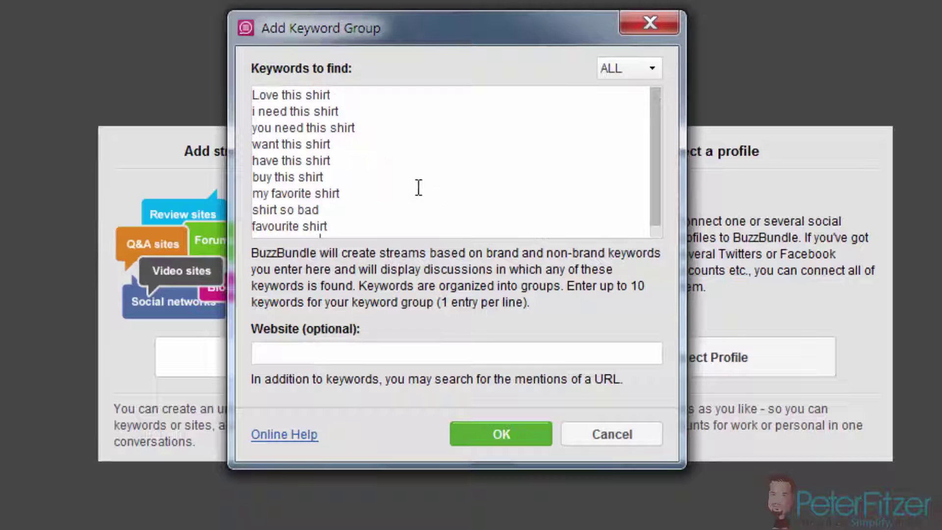
scroll(381, 175, "down", 1)
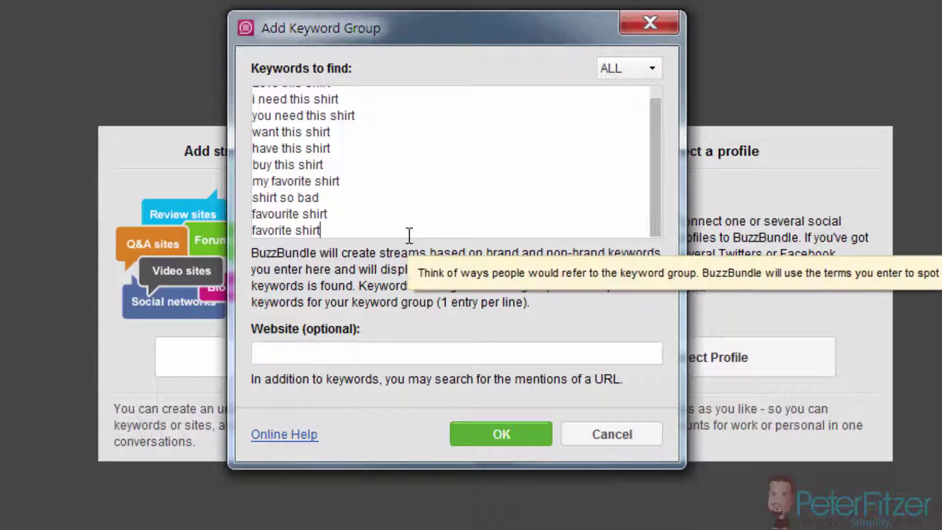
left_click(503, 432)
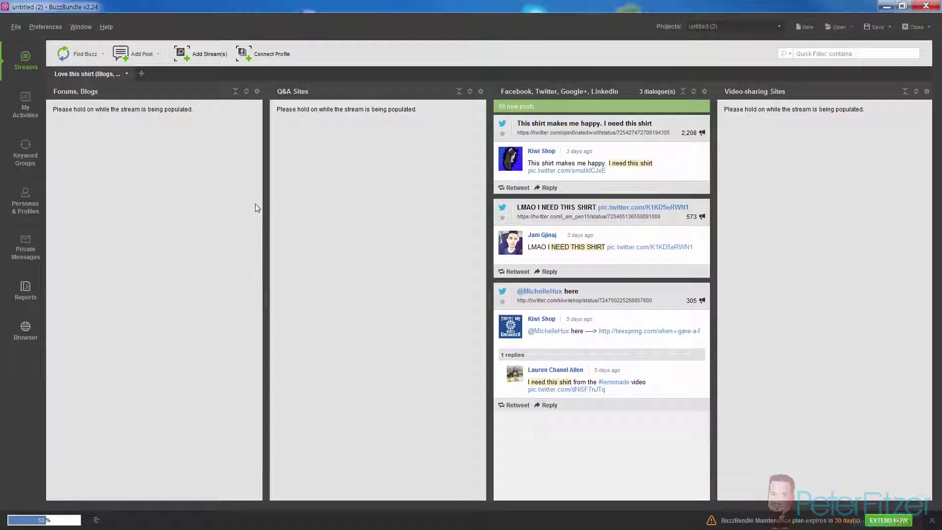
Step: Remove the Forums/Blogs, Q&A Sites and Video-sharing Sites streams, keeping only the social network stream
left_click(257, 92)
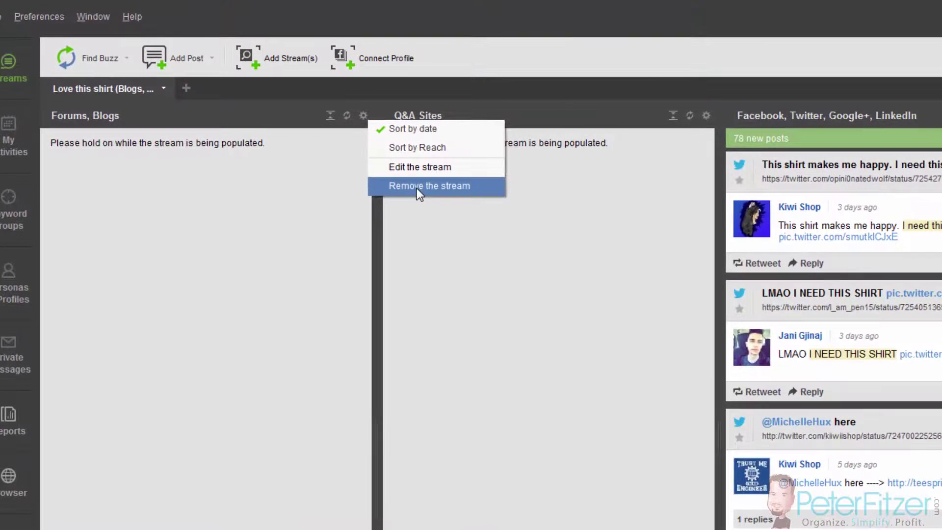
left_click(263, 157)
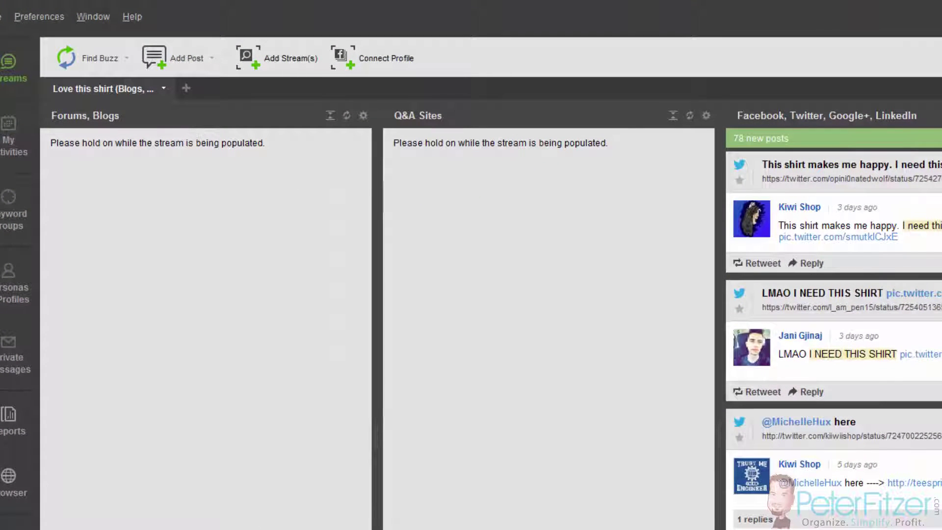
left_click(477, 307)
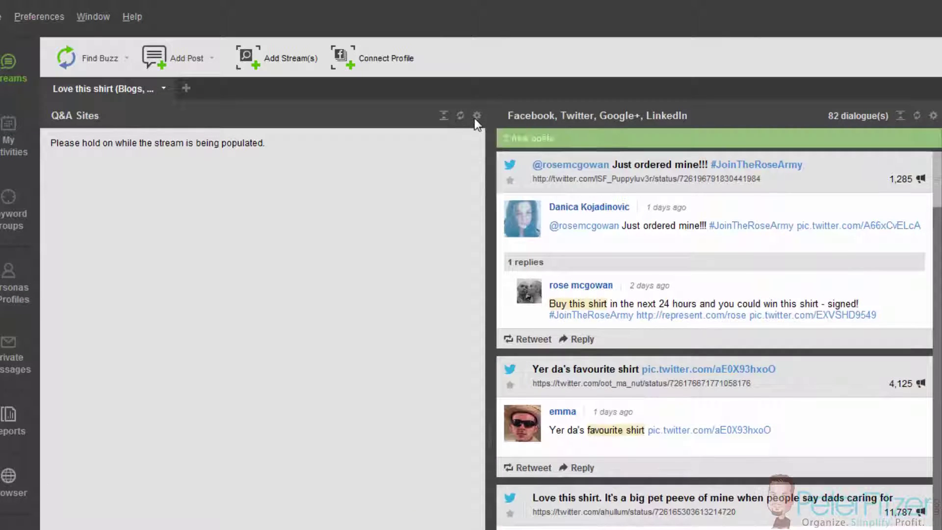
left_click(476, 117)
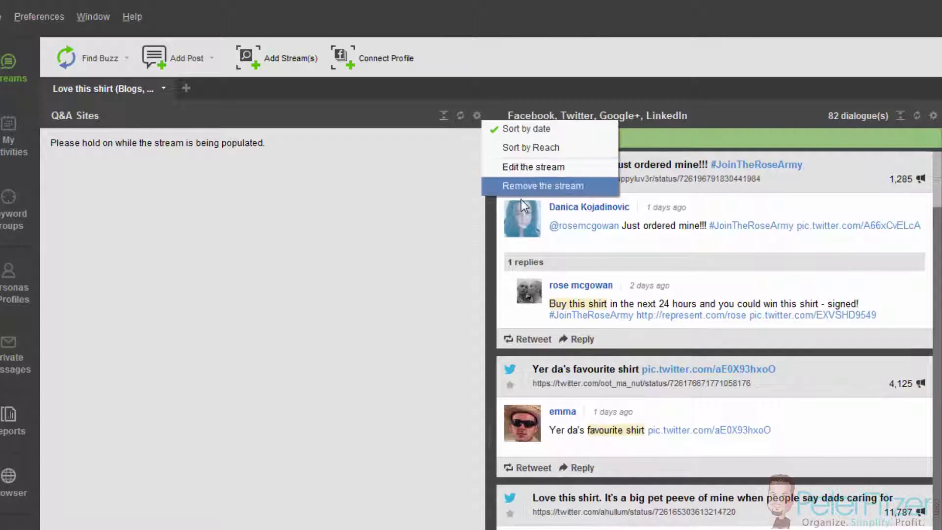
left_click(522, 189)
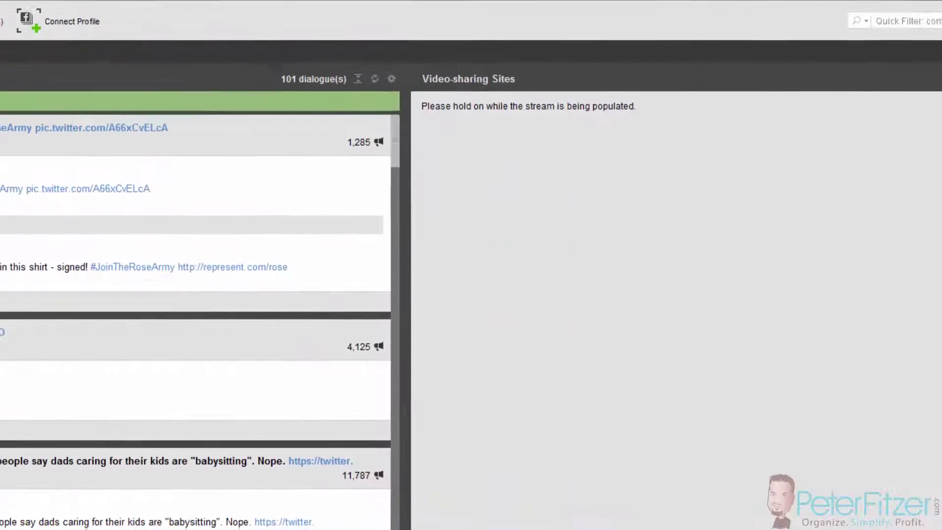
left_click(919, 60)
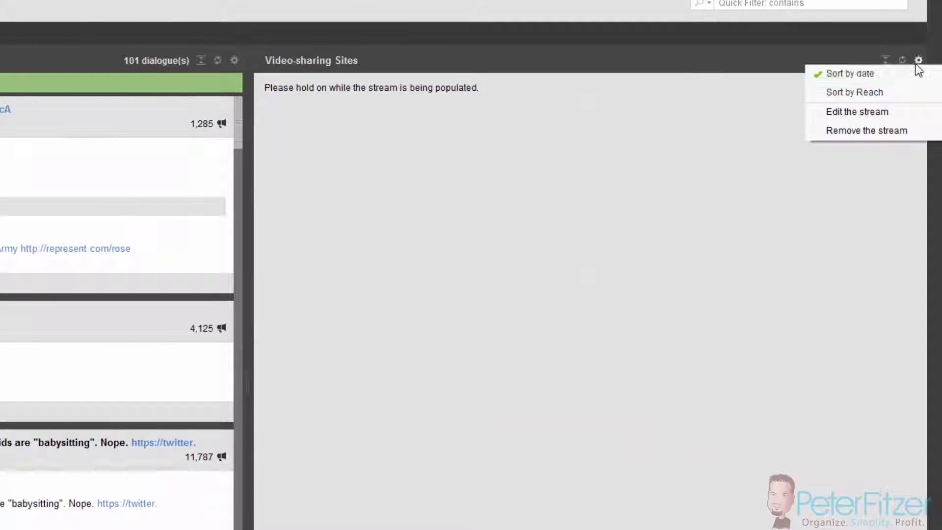
left_click(849, 134)
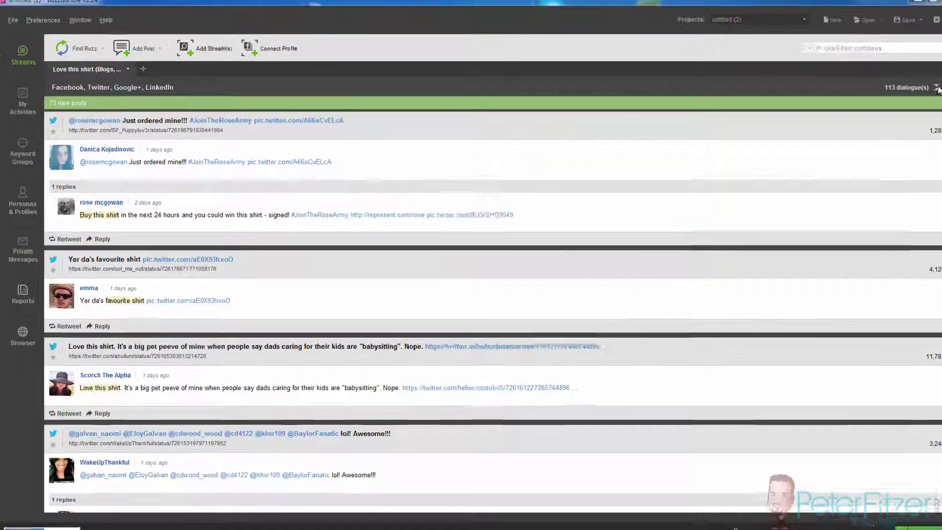
left_click(937, 88)
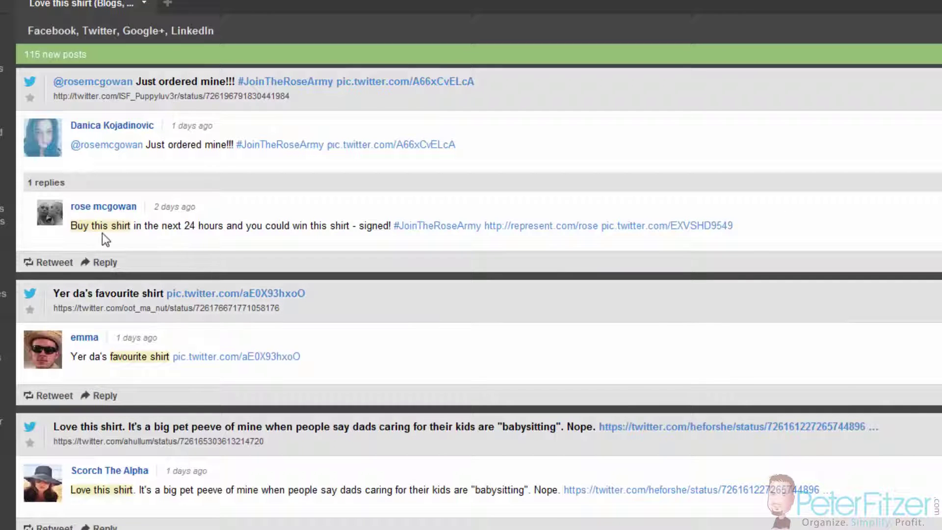
Step: Look over the first social posts, view the tweet linked in the "babysitting" shirt post, and return to the streams
scroll(185, 265, "down", 3)
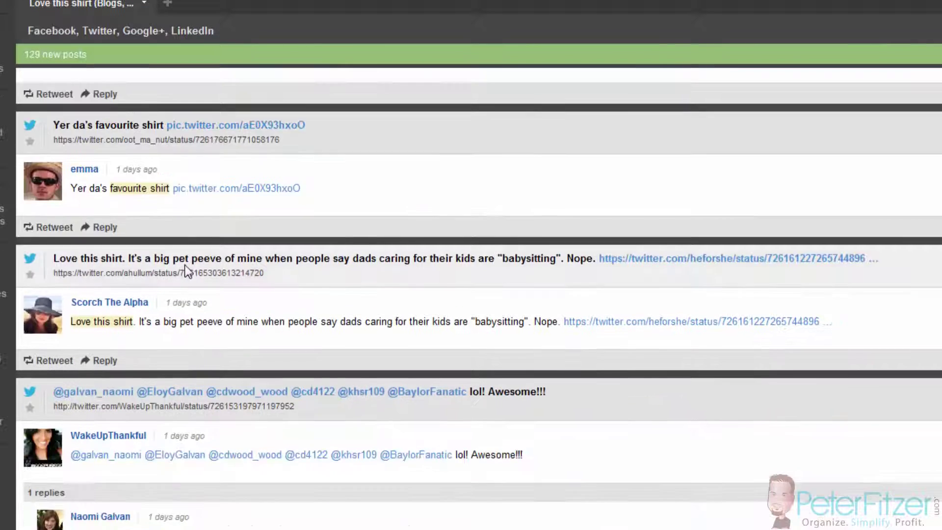
scroll(185, 264, "down", 5)
scroll(224, 267, "up", 3)
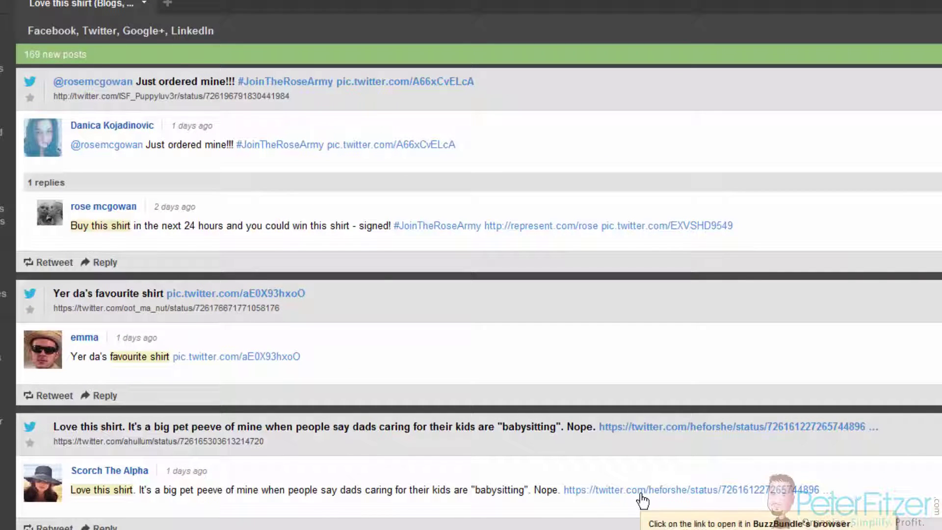
left_click(642, 493)
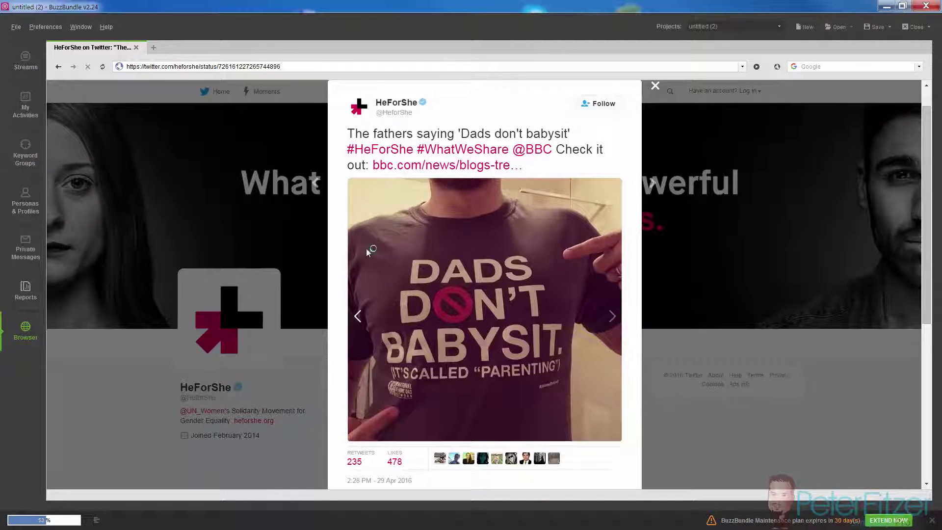
left_click(33, 59)
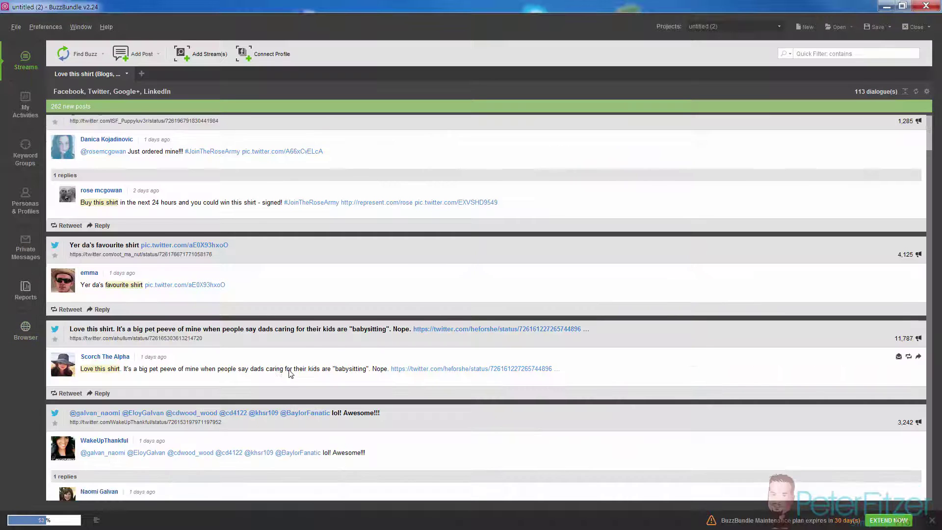
Step: Examine the older posts in the social stream for people saying they want, love or need a shirt
scroll(290, 374, "down", 15)
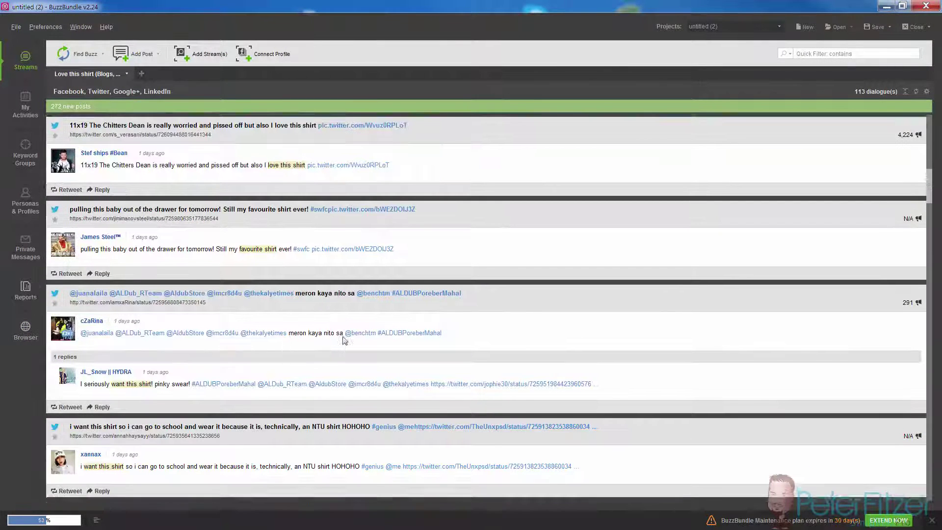
scroll(345, 340, "down", 1)
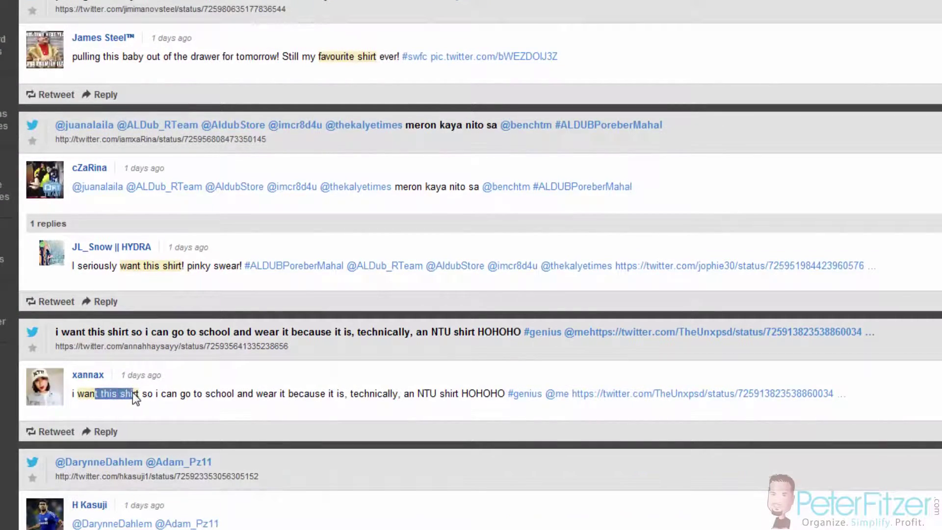
left_click(167, 420)
scroll(271, 392, "down", 5)
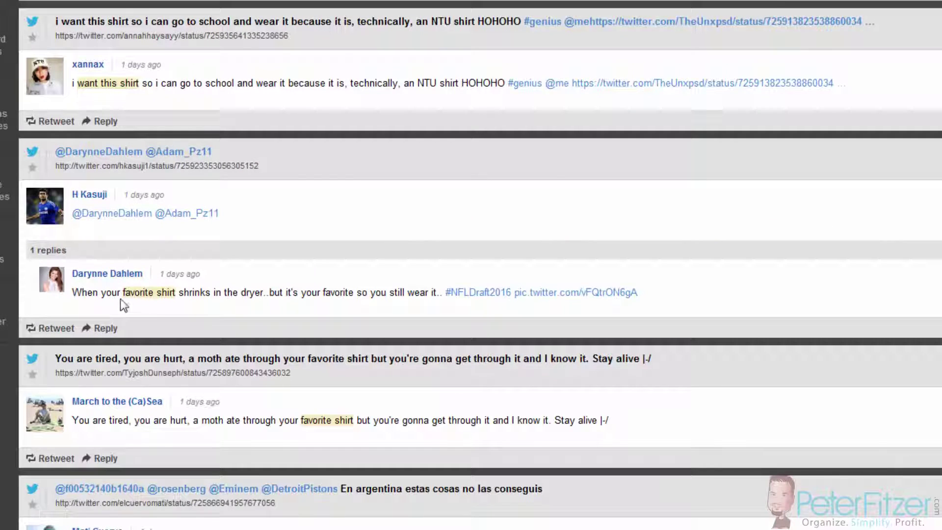
left_click_drag(122, 295, 72, 292)
left_click(304, 426)
scroll(310, 404, "down", 2)
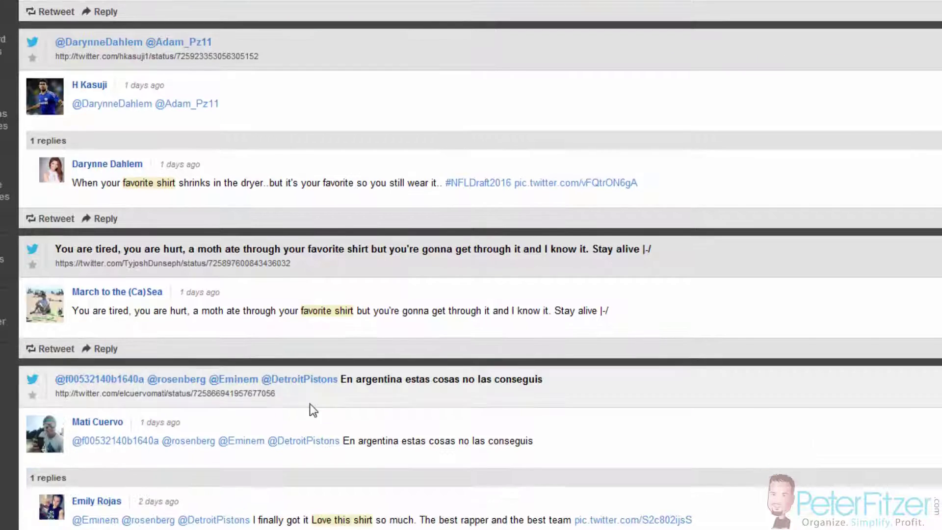
left_click_drag(311, 520, 383, 521)
left_click(356, 473)
scroll(356, 474, "down", 4)
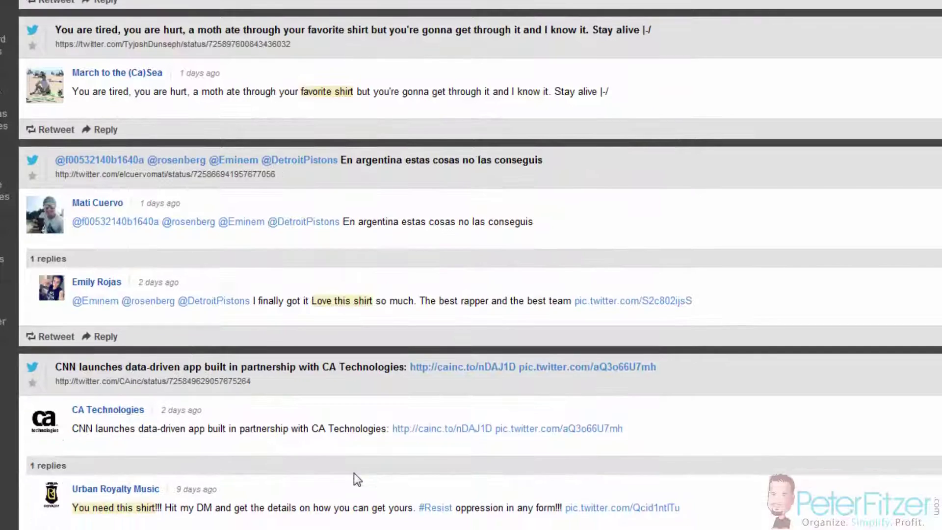
scroll(355, 474, "up", 14)
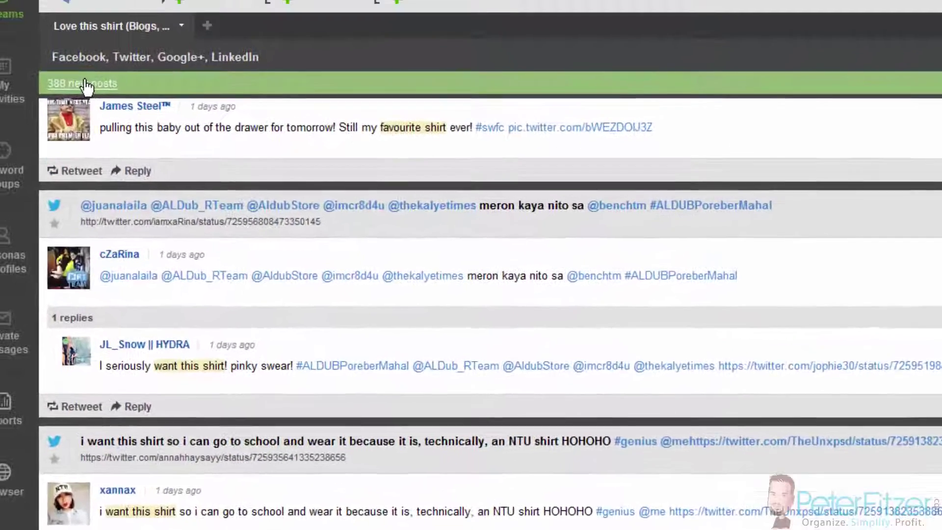
Step: Load the new posts into the social stream and star the "babysitting" shirt post after viewing its linked tweet
left_click(85, 88)
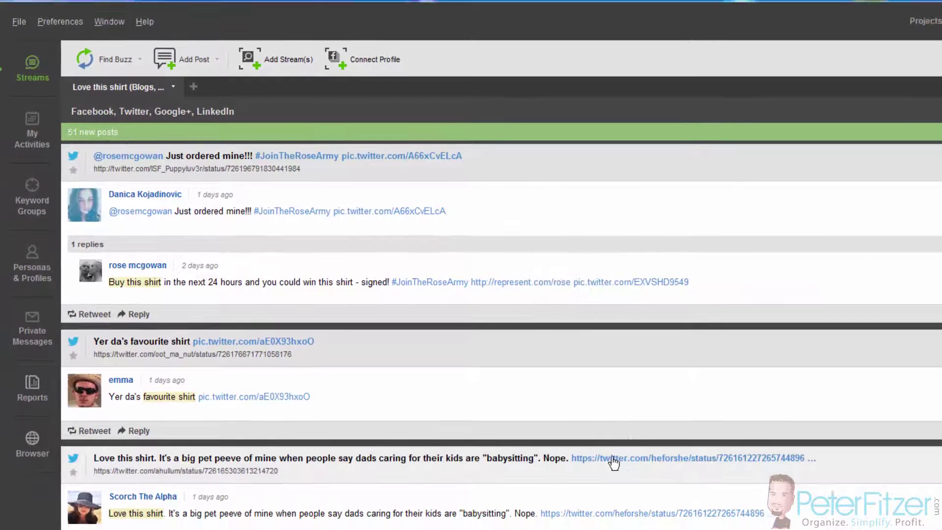
scroll(614, 461, "down", 4)
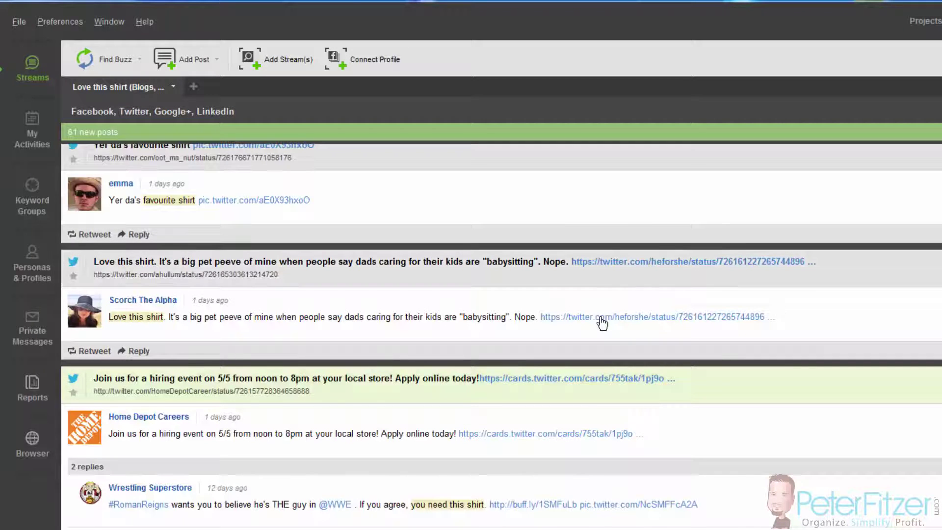
left_click(600, 318)
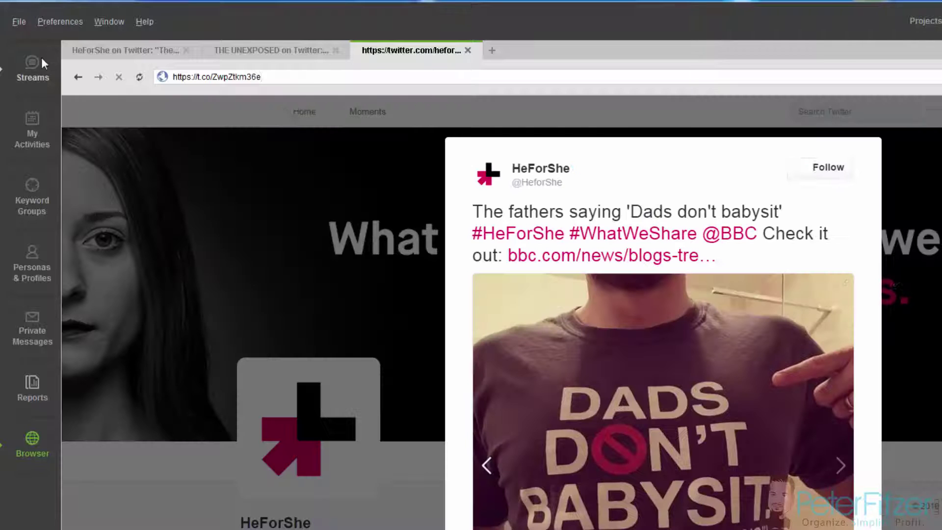
left_click(31, 61)
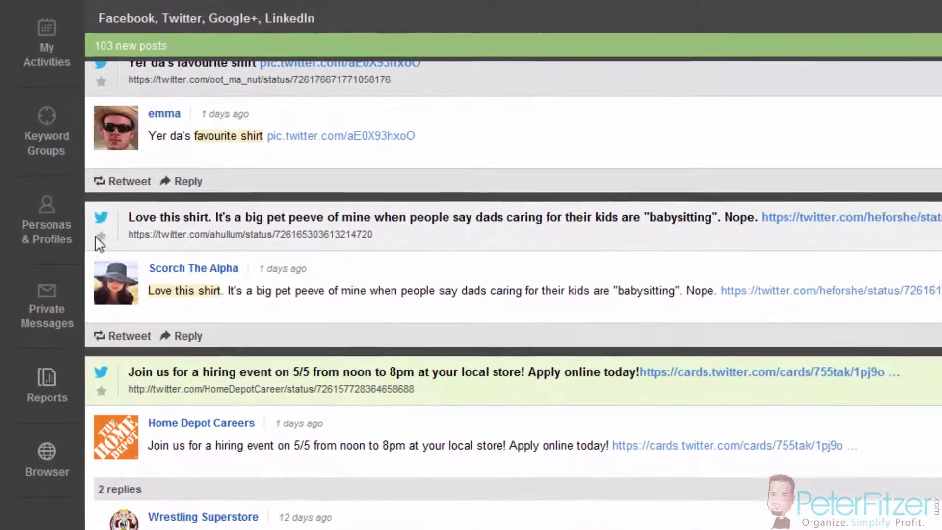
left_click(73, 276)
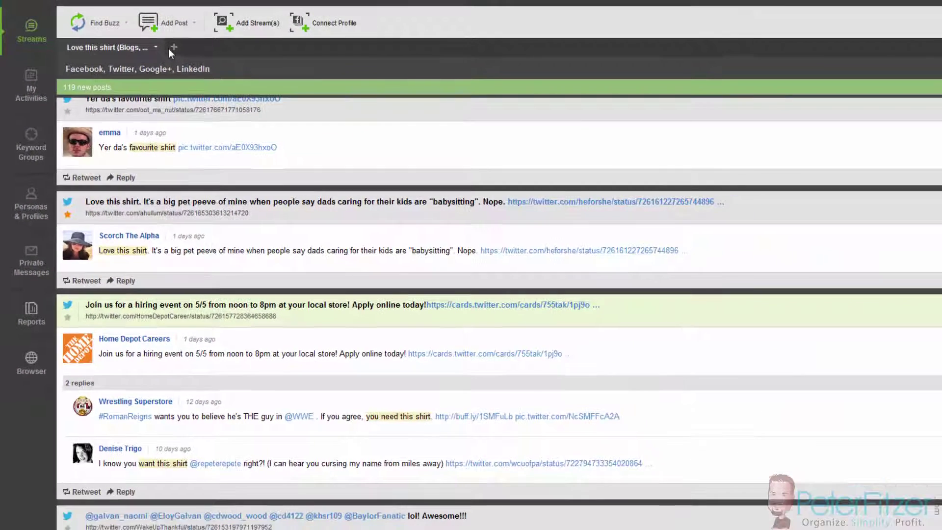
Step: Create a new stream tab and give it a filter condition where Starred equals Yes
left_click(212, 19)
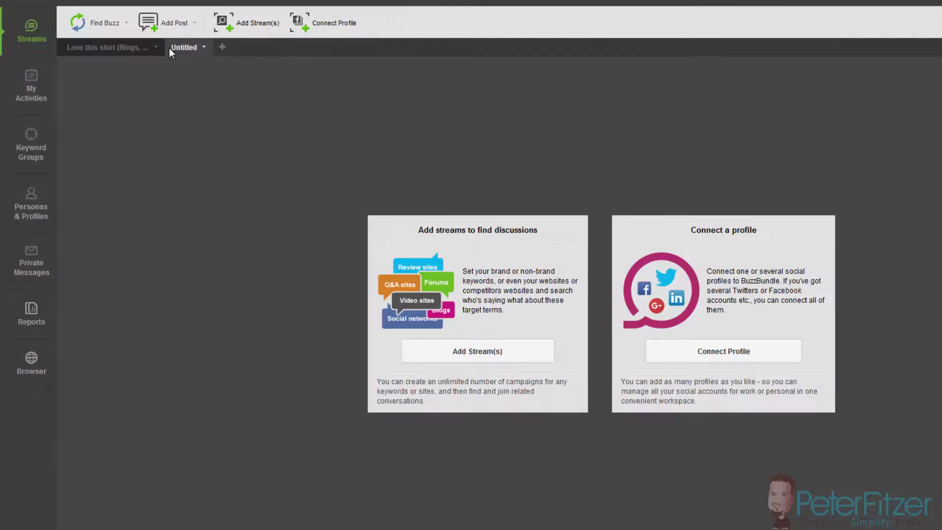
left_click(204, 46)
left_click(203, 47)
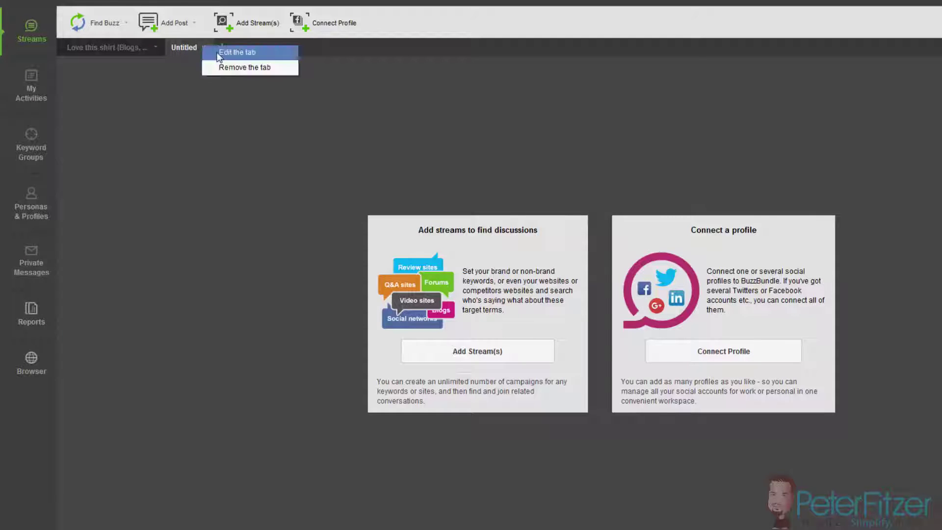
left_click(231, 51)
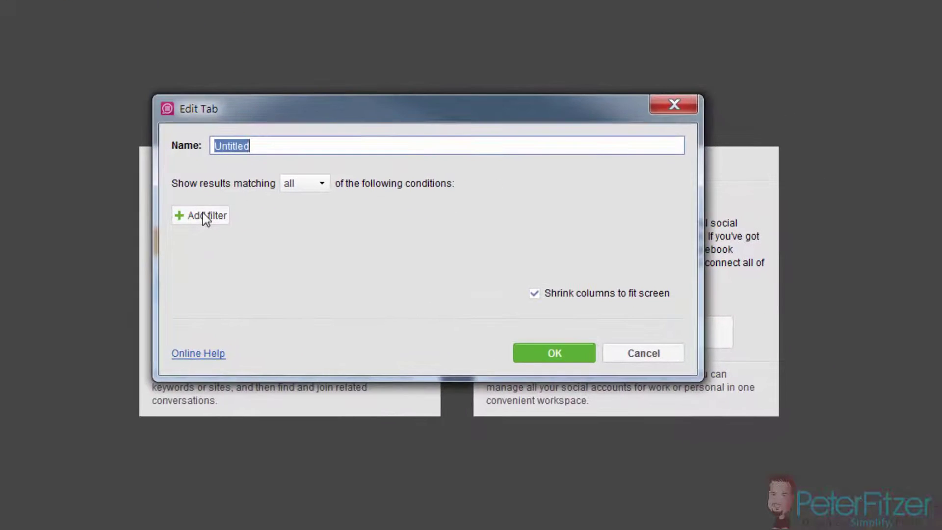
left_click(285, 236)
left_click(255, 210)
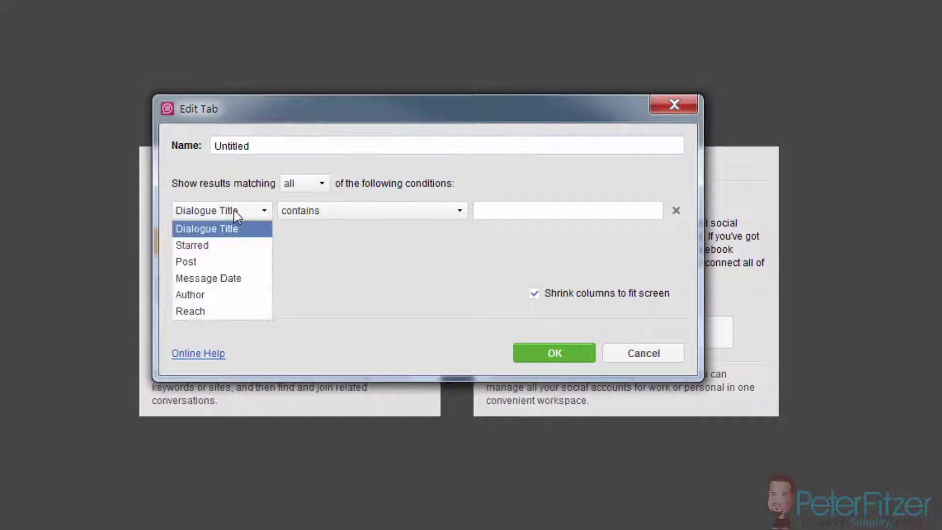
left_click(210, 245)
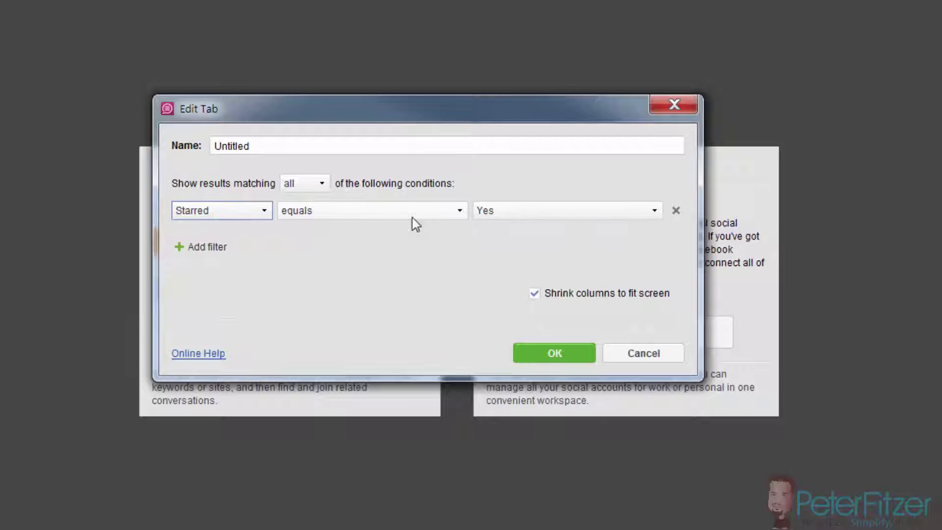
Step: Name the new filtered tab Favorites and save the tab settings
left_click(327, 145)
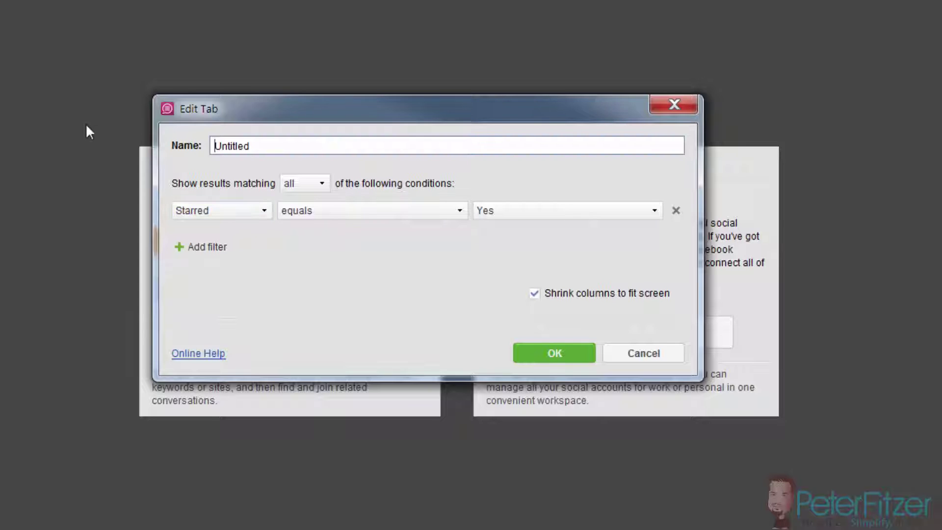
key("ctrl+a")
type("Favorites")
left_click(569, 359)
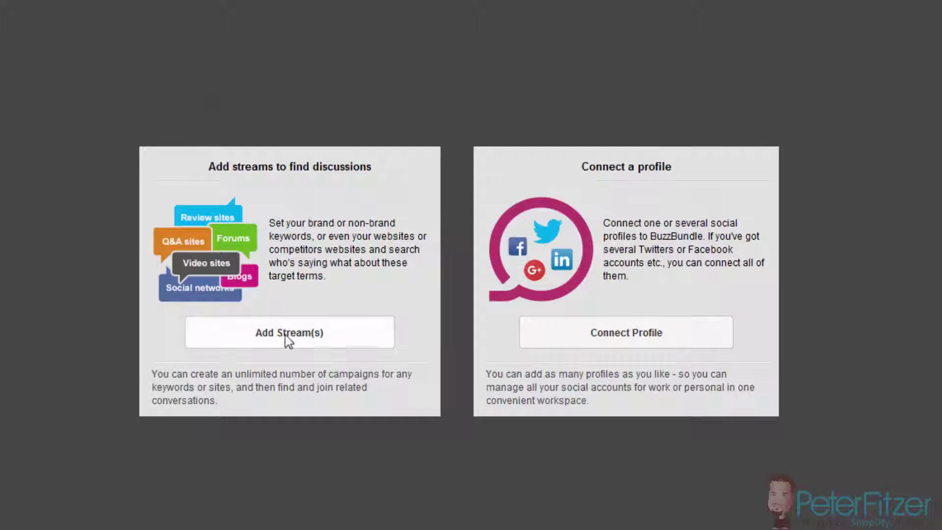
Step: Add a stream for the "Love this shirt" keyword group to the filtered tab, restricted to Facebook and Twitter
left_click(288, 333)
left_click(185, 101)
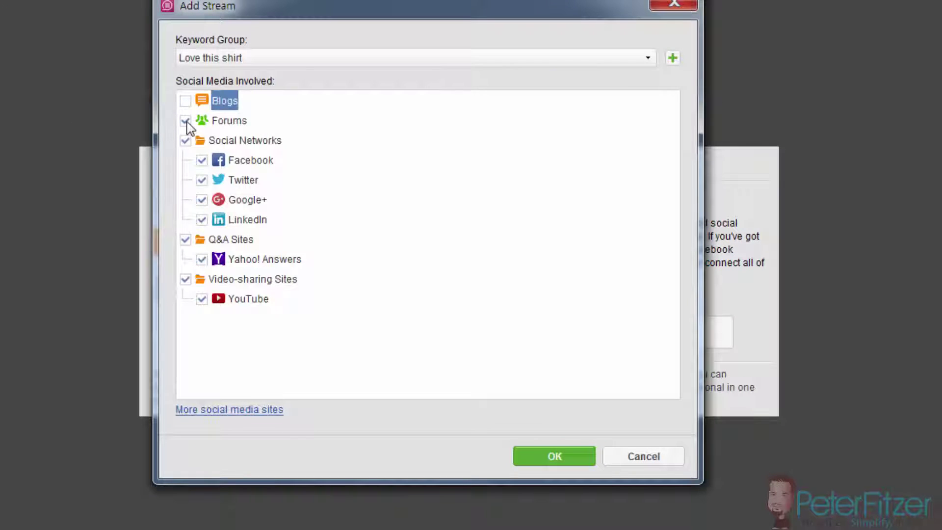
left_click(186, 120)
left_click(185, 239)
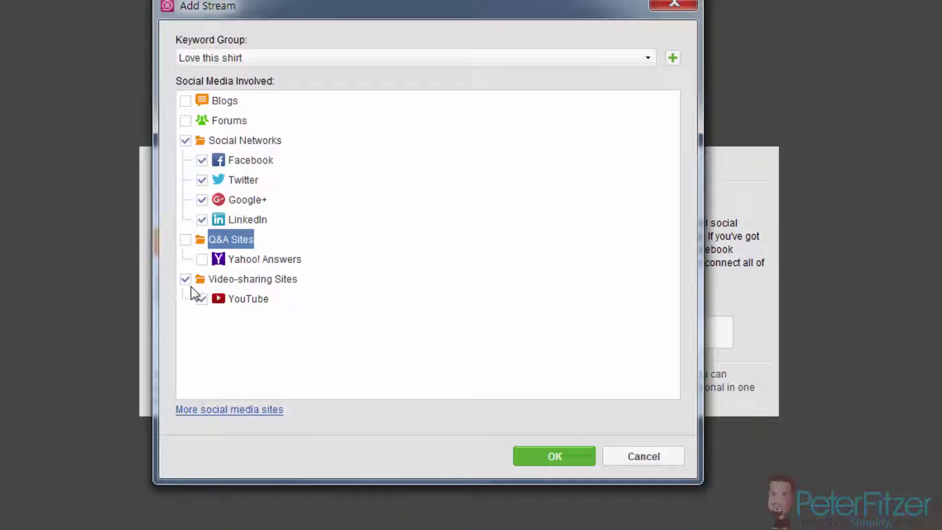
left_click(185, 280)
left_click(202, 219)
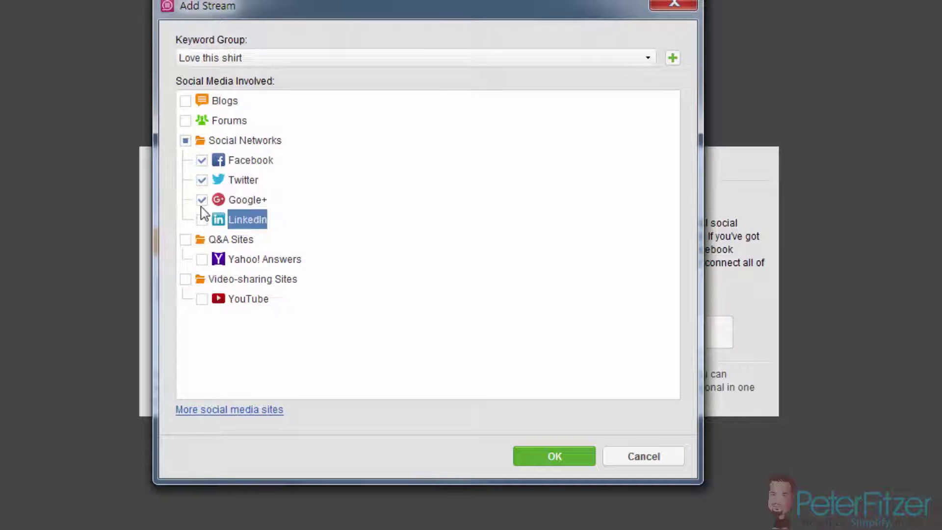
left_click(201, 200)
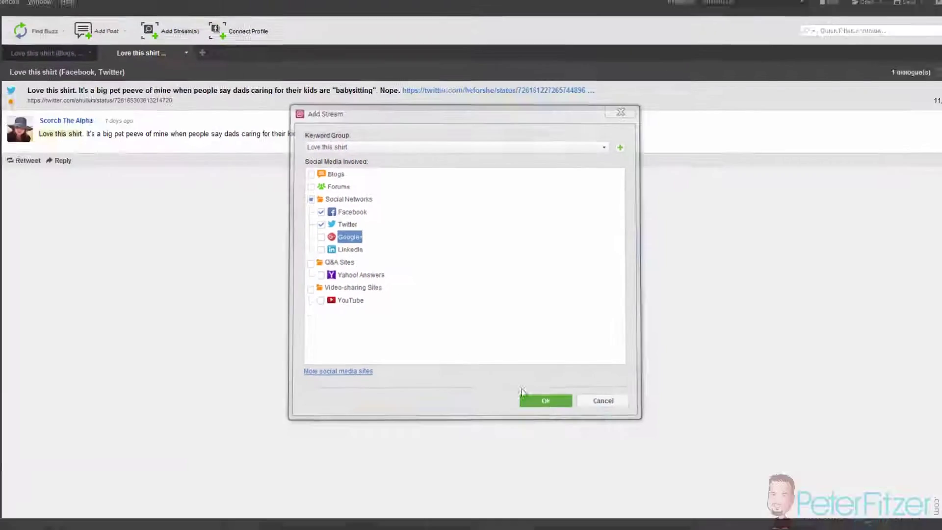
left_click(564, 435)
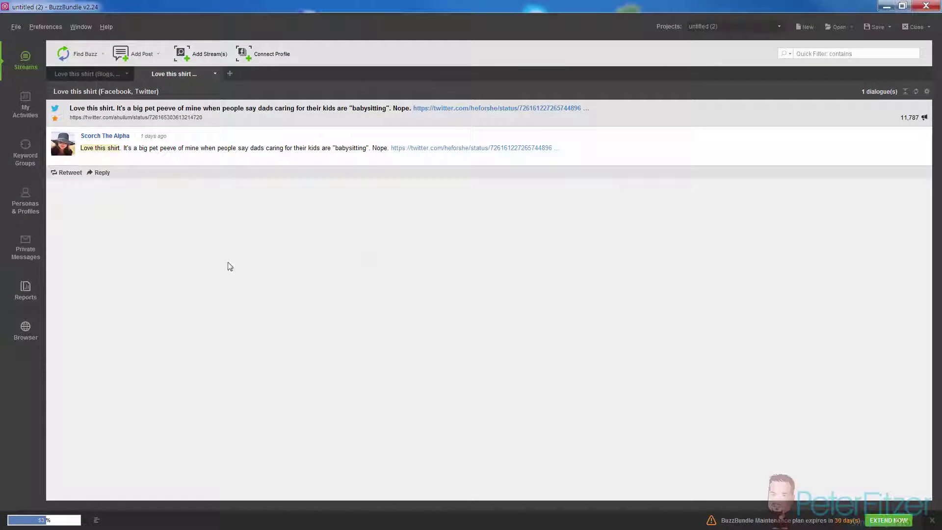
Step: Star the "lol! Awesome!!!" tweet in the original social stream and view the starred-posts tab
left_click(75, 76)
scroll(112, 338, "down", 3)
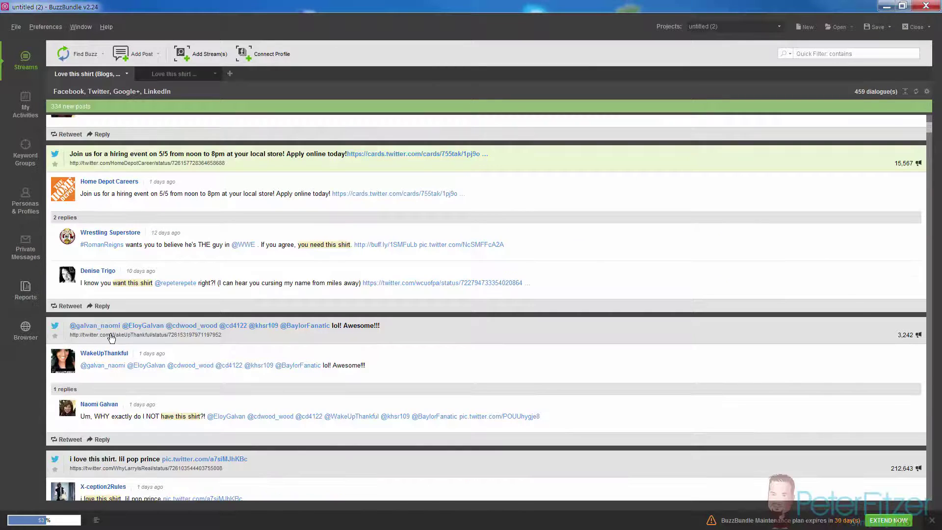
left_click(55, 336)
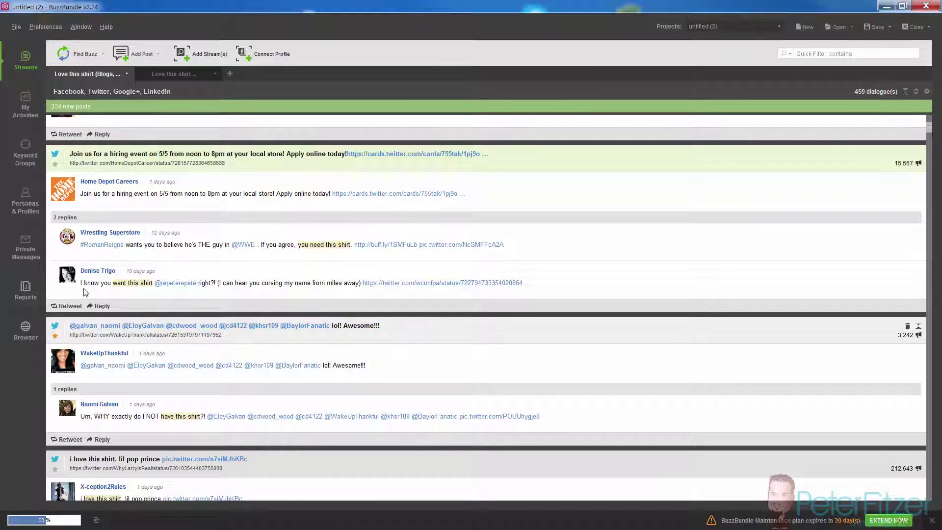
left_click(173, 74)
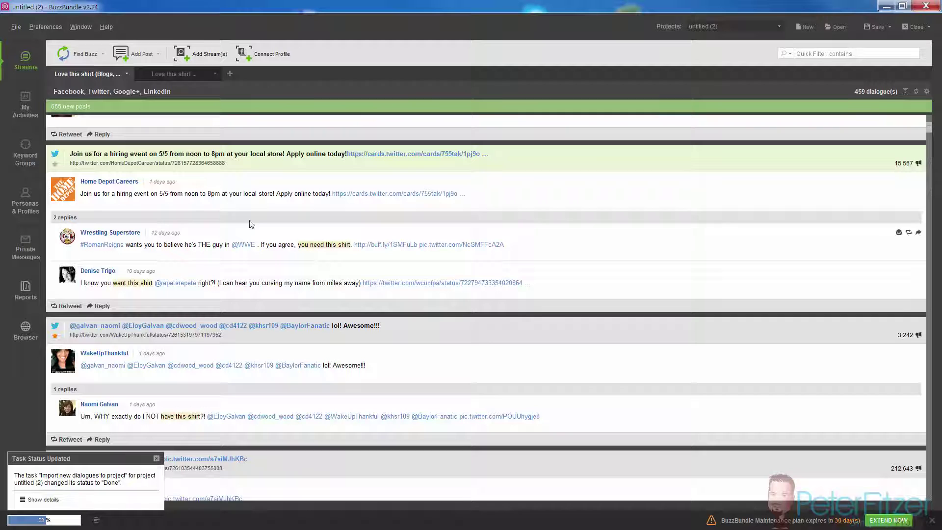
Step: Find new buzz on social networks only for the original stream and look over its first posts
scroll(216, 190, "up", 10)
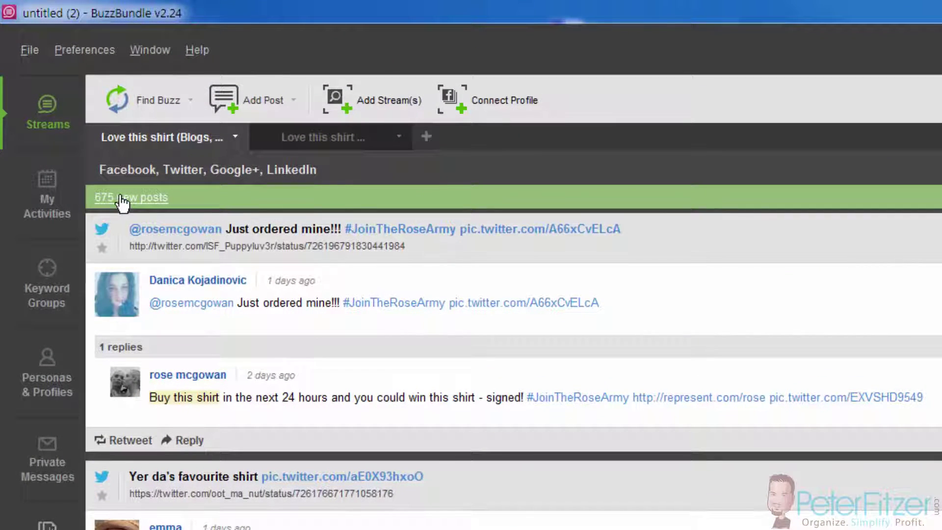
left_click(190, 107)
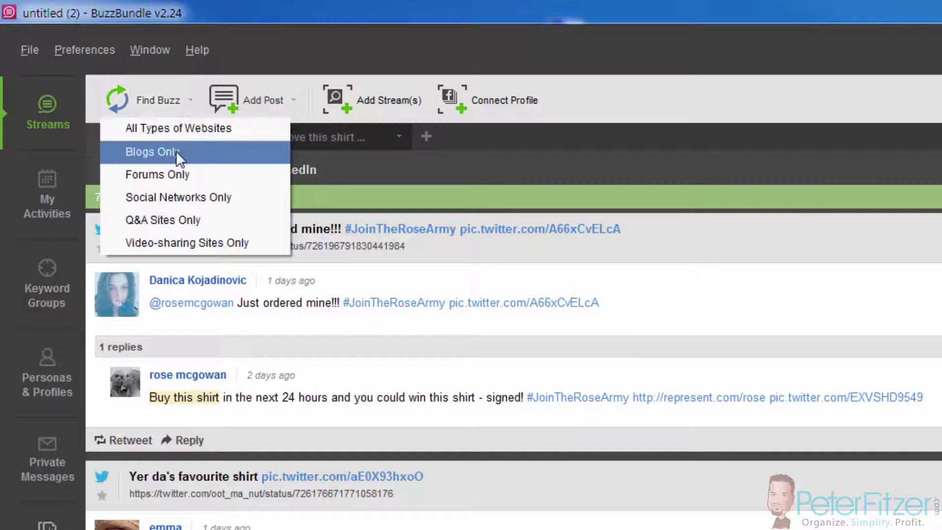
left_click(163, 202)
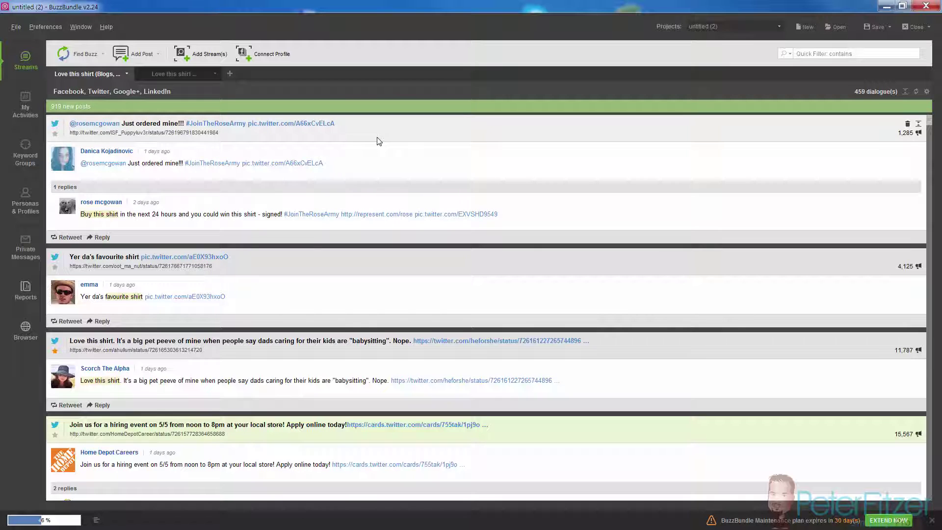
scroll(433, 306, "down", 4)
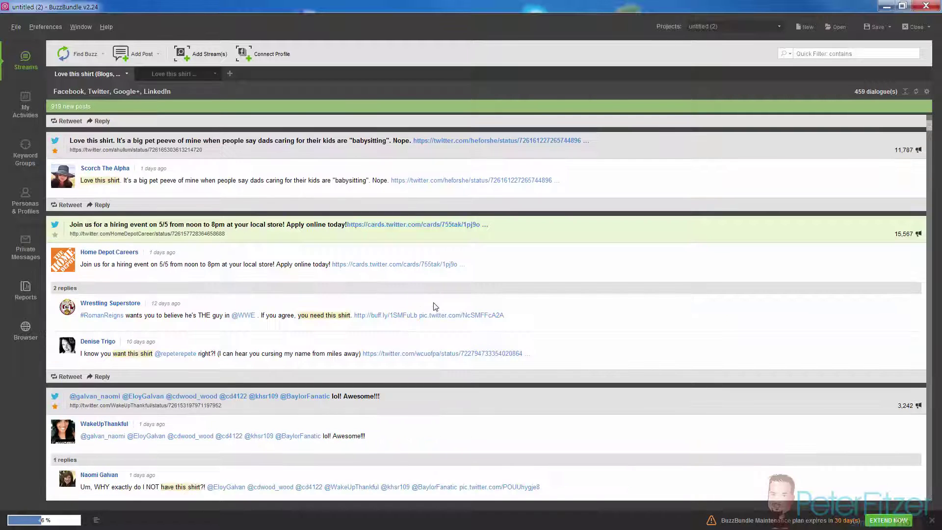
scroll(434, 307, "up", 4)
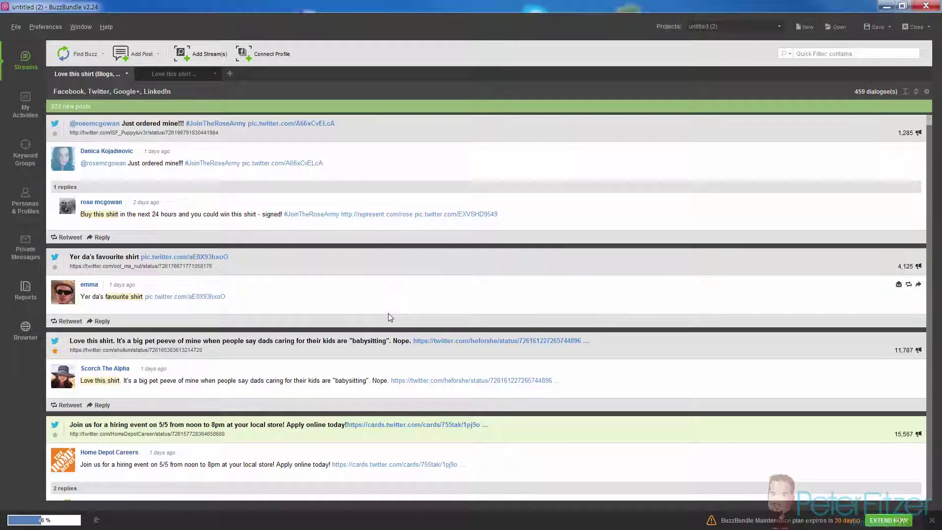